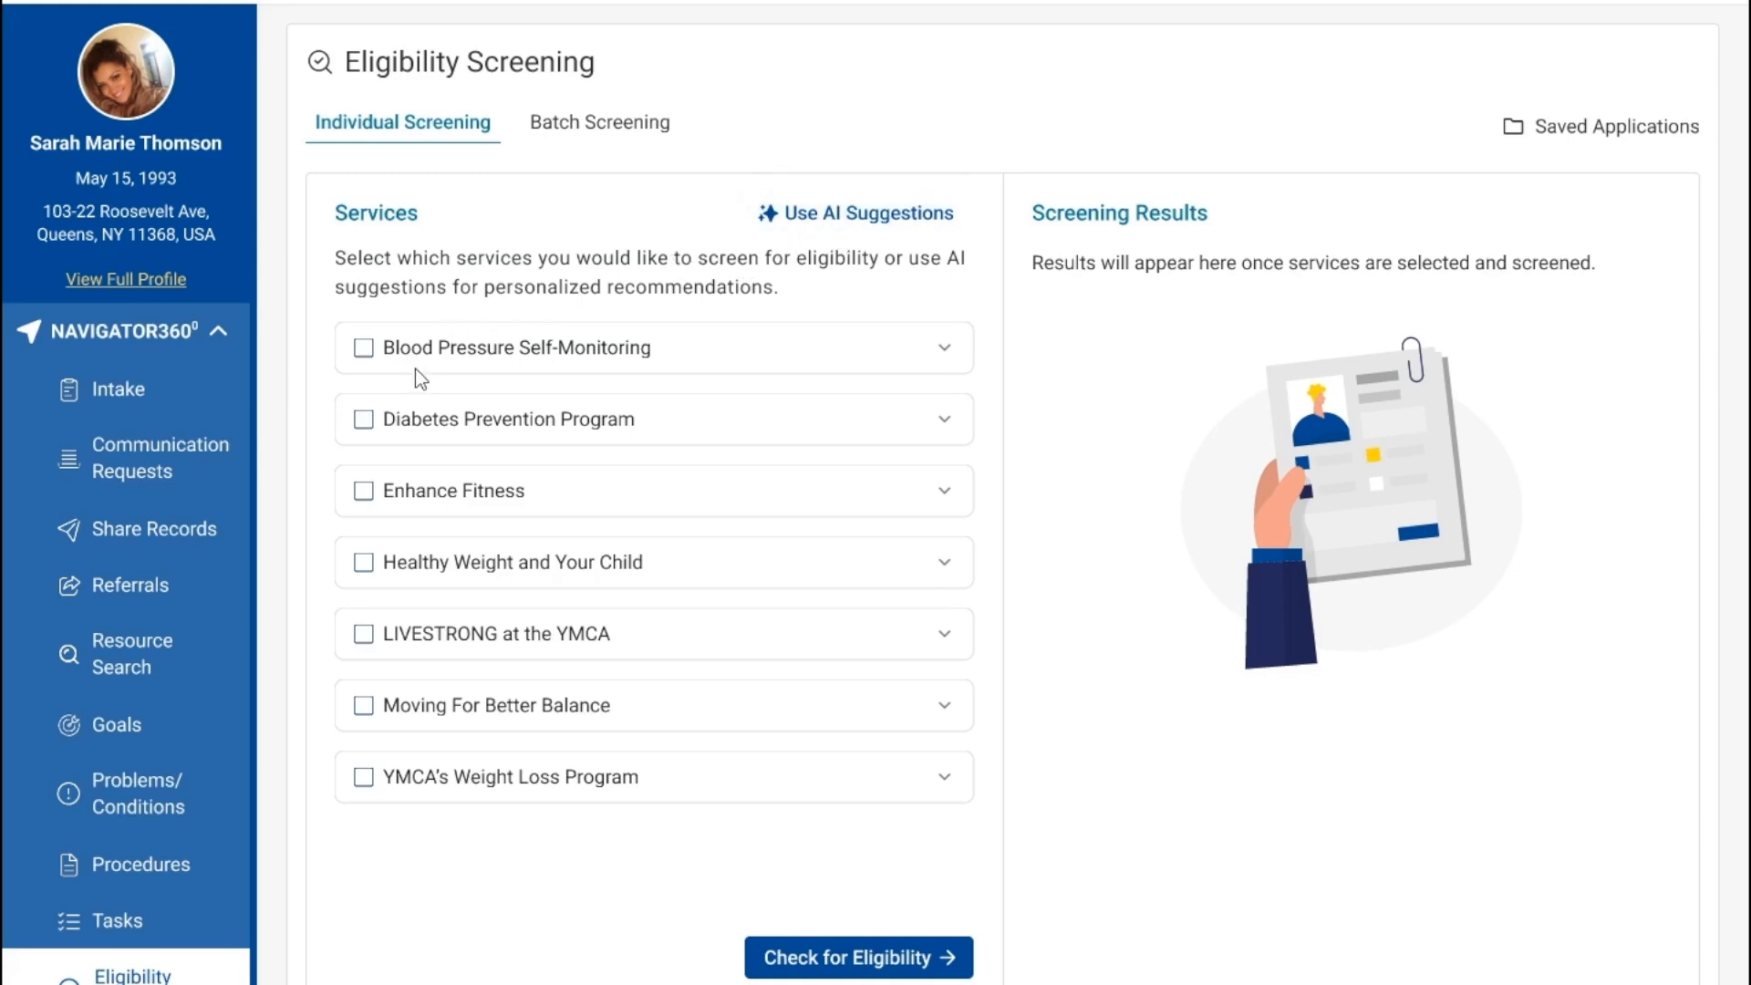
Select Blood Pressure Self-Monitoring, Diabetes Prevention Program, and Healthy Weight and Your Child for the individual screening
{"action": "left_click", "coordinate": [363, 350]}
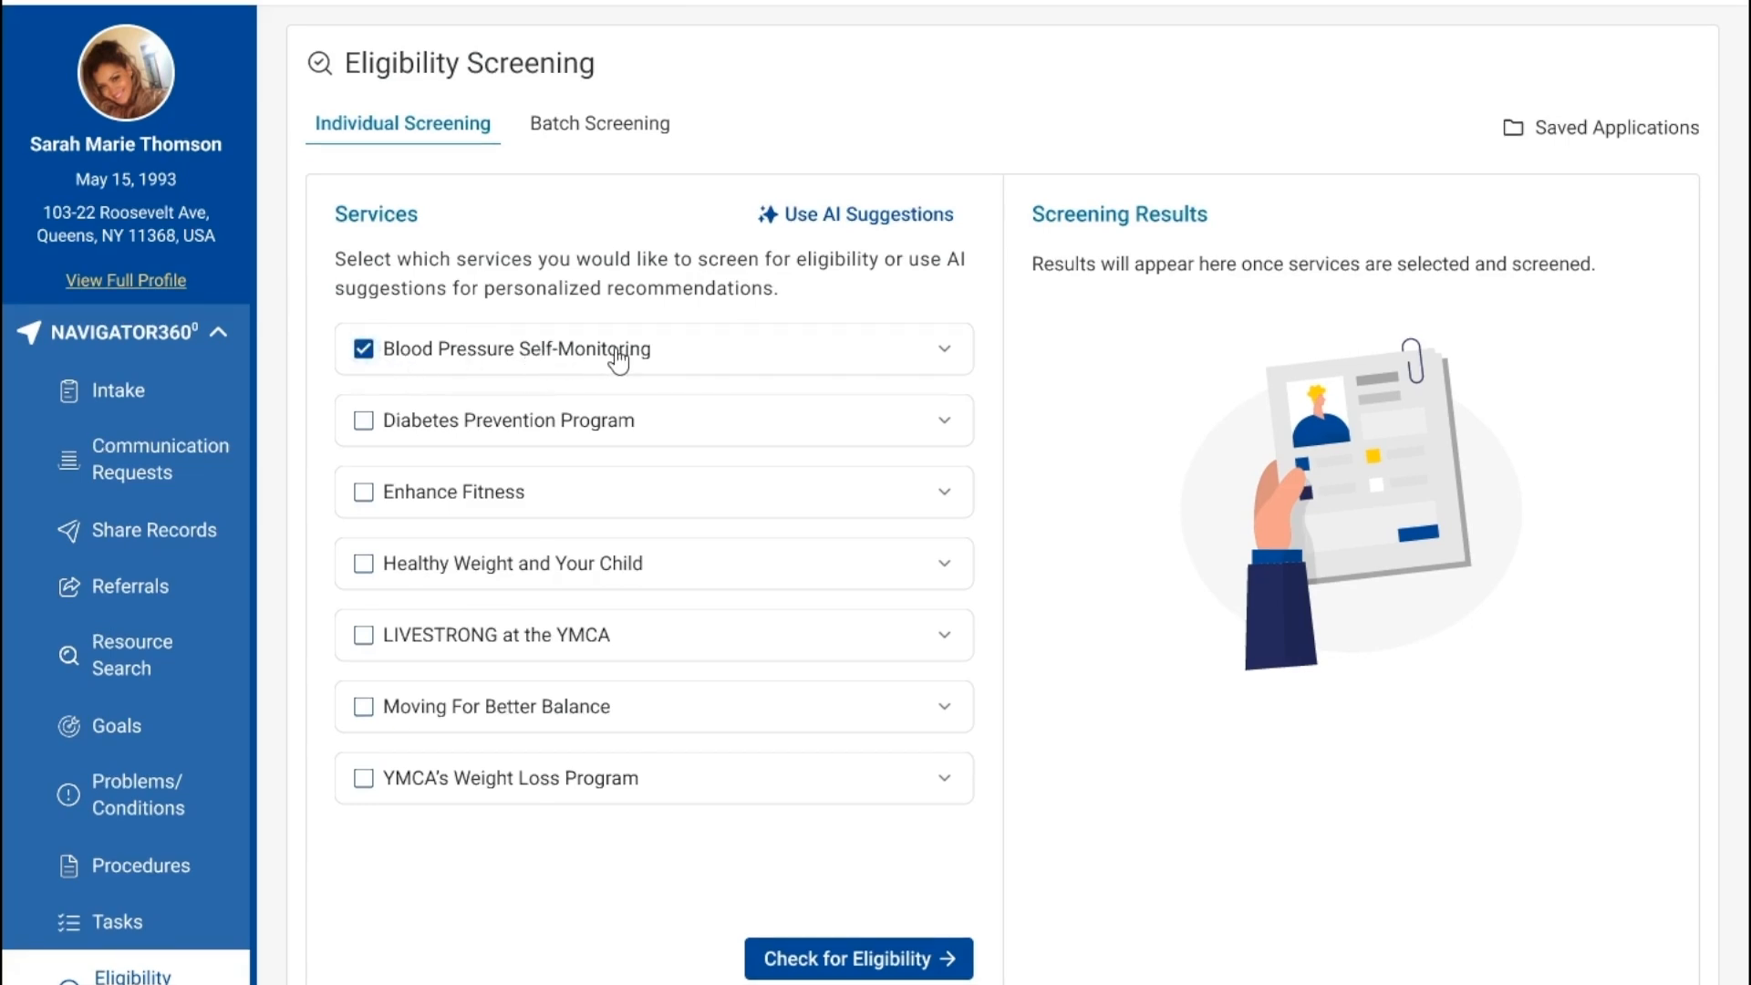
{"action": "left_click", "coordinate": [364, 420]}
{"action": "left_click", "coordinate": [363, 566]}
Review the Blood Pressure Self-Monitoring criteria in the services list and run the individual eligibility check
{"action": "left_click", "coordinate": [464, 364]}
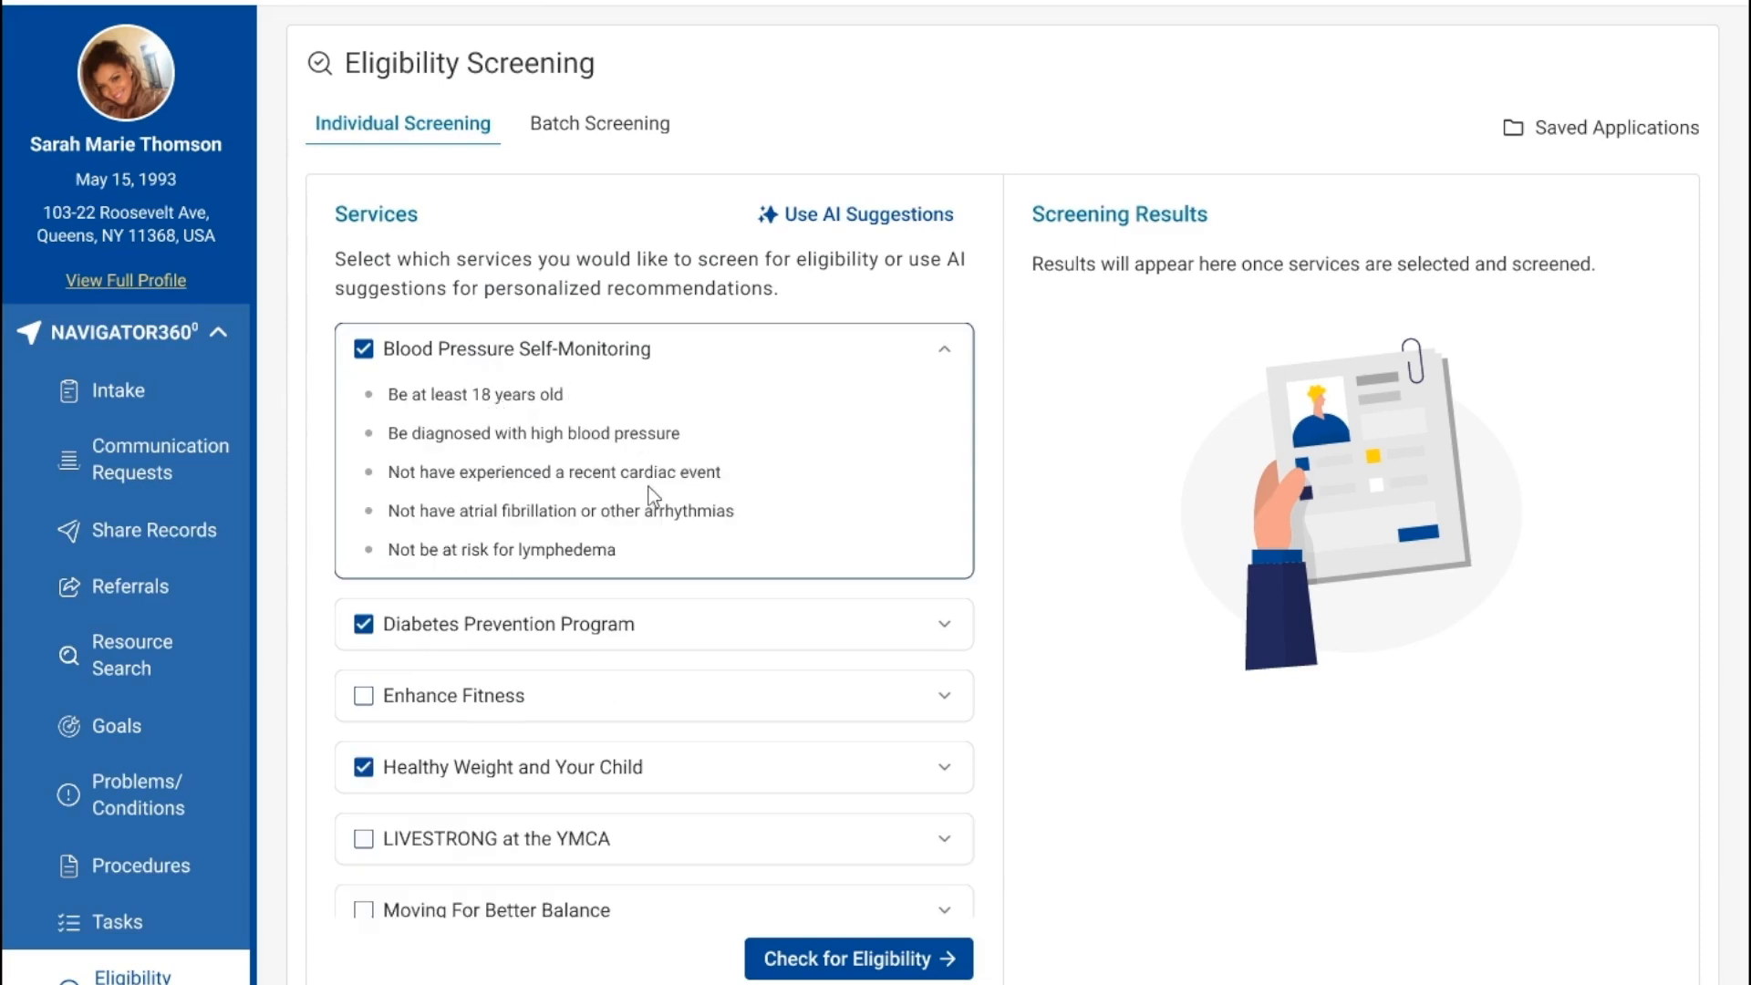
{"action": "left_click", "coordinate": [511, 356]}
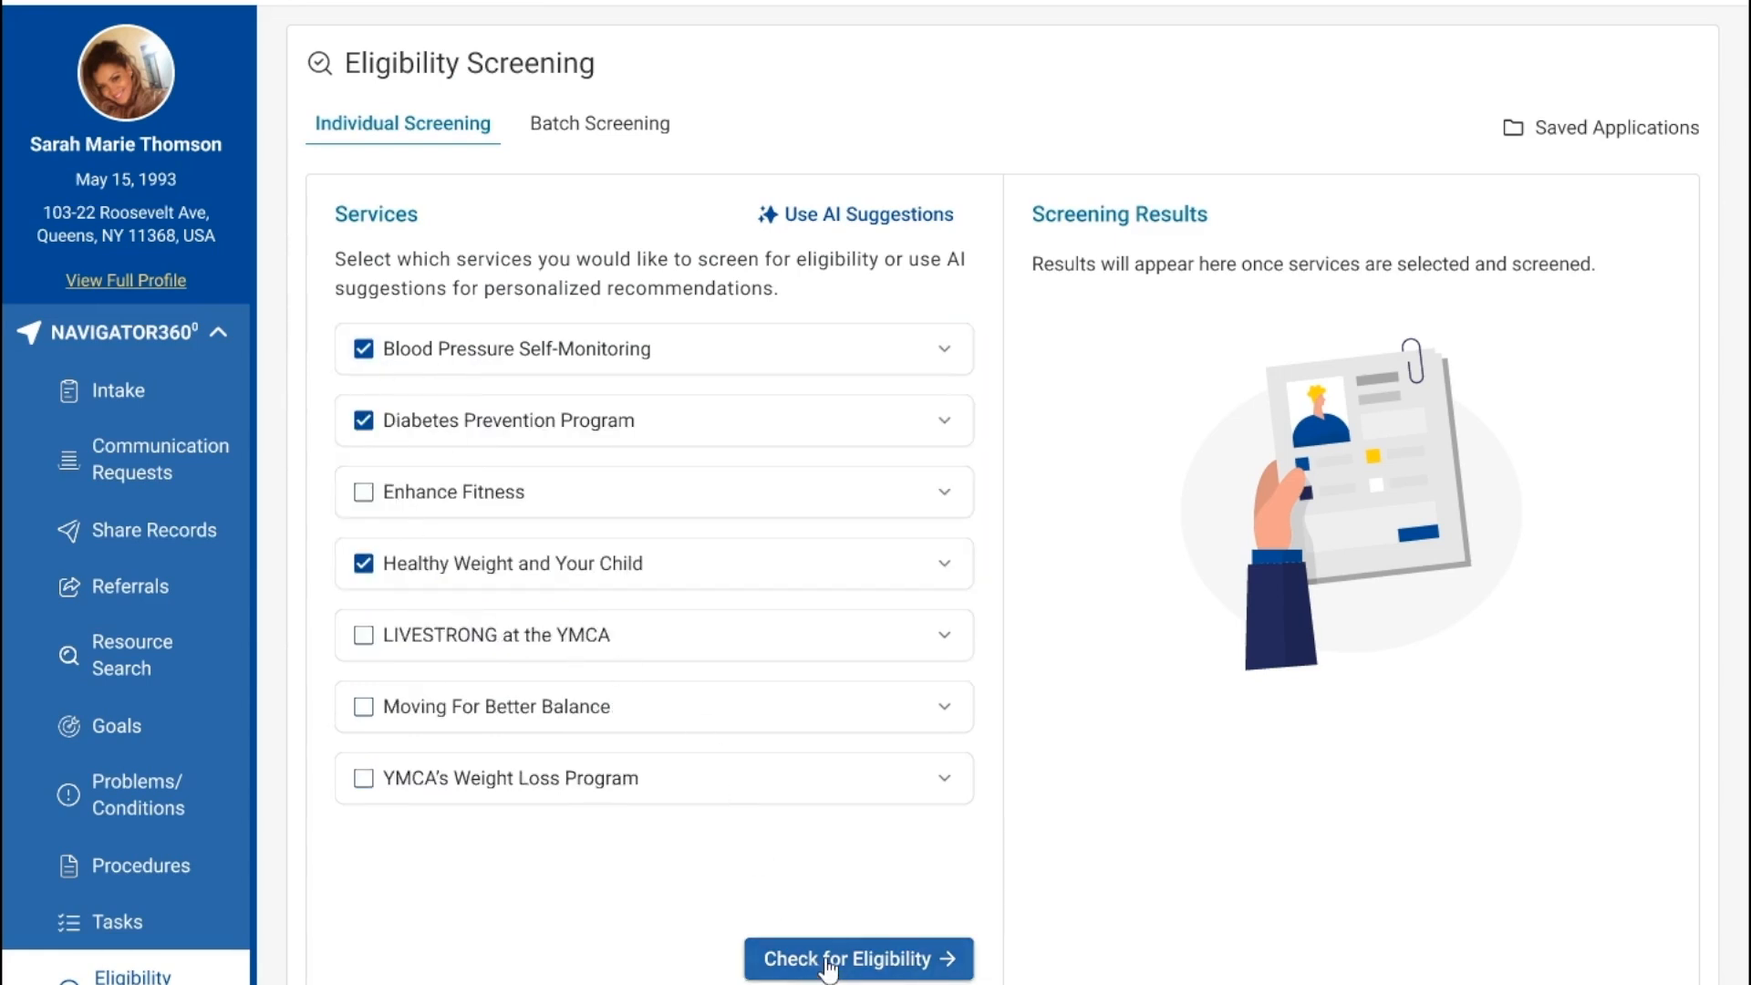
{"action": "left_click", "coordinate": [862, 962]}
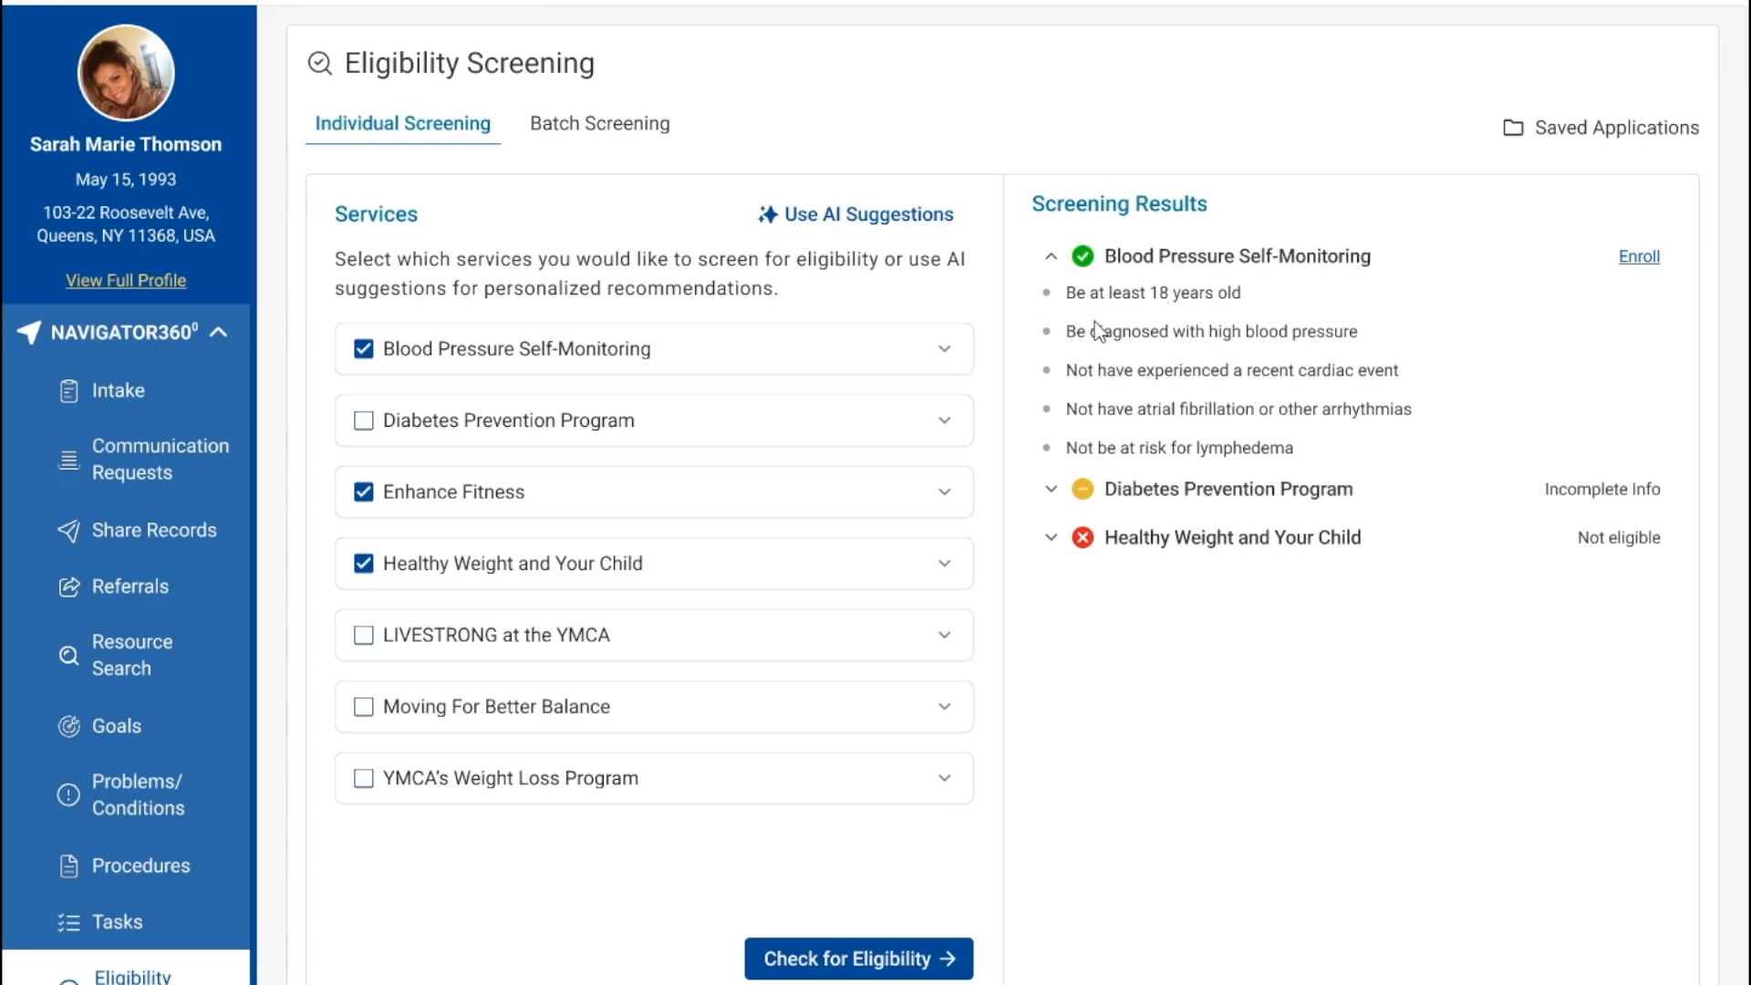
Review and collapse the Blood Pressure Self-Monitoring details in the screening results
{"action": "left_click", "coordinate": [1050, 258]}
{"action": "left_click", "coordinate": [1053, 270]}
{"action": "left_click", "coordinate": [1052, 259]}
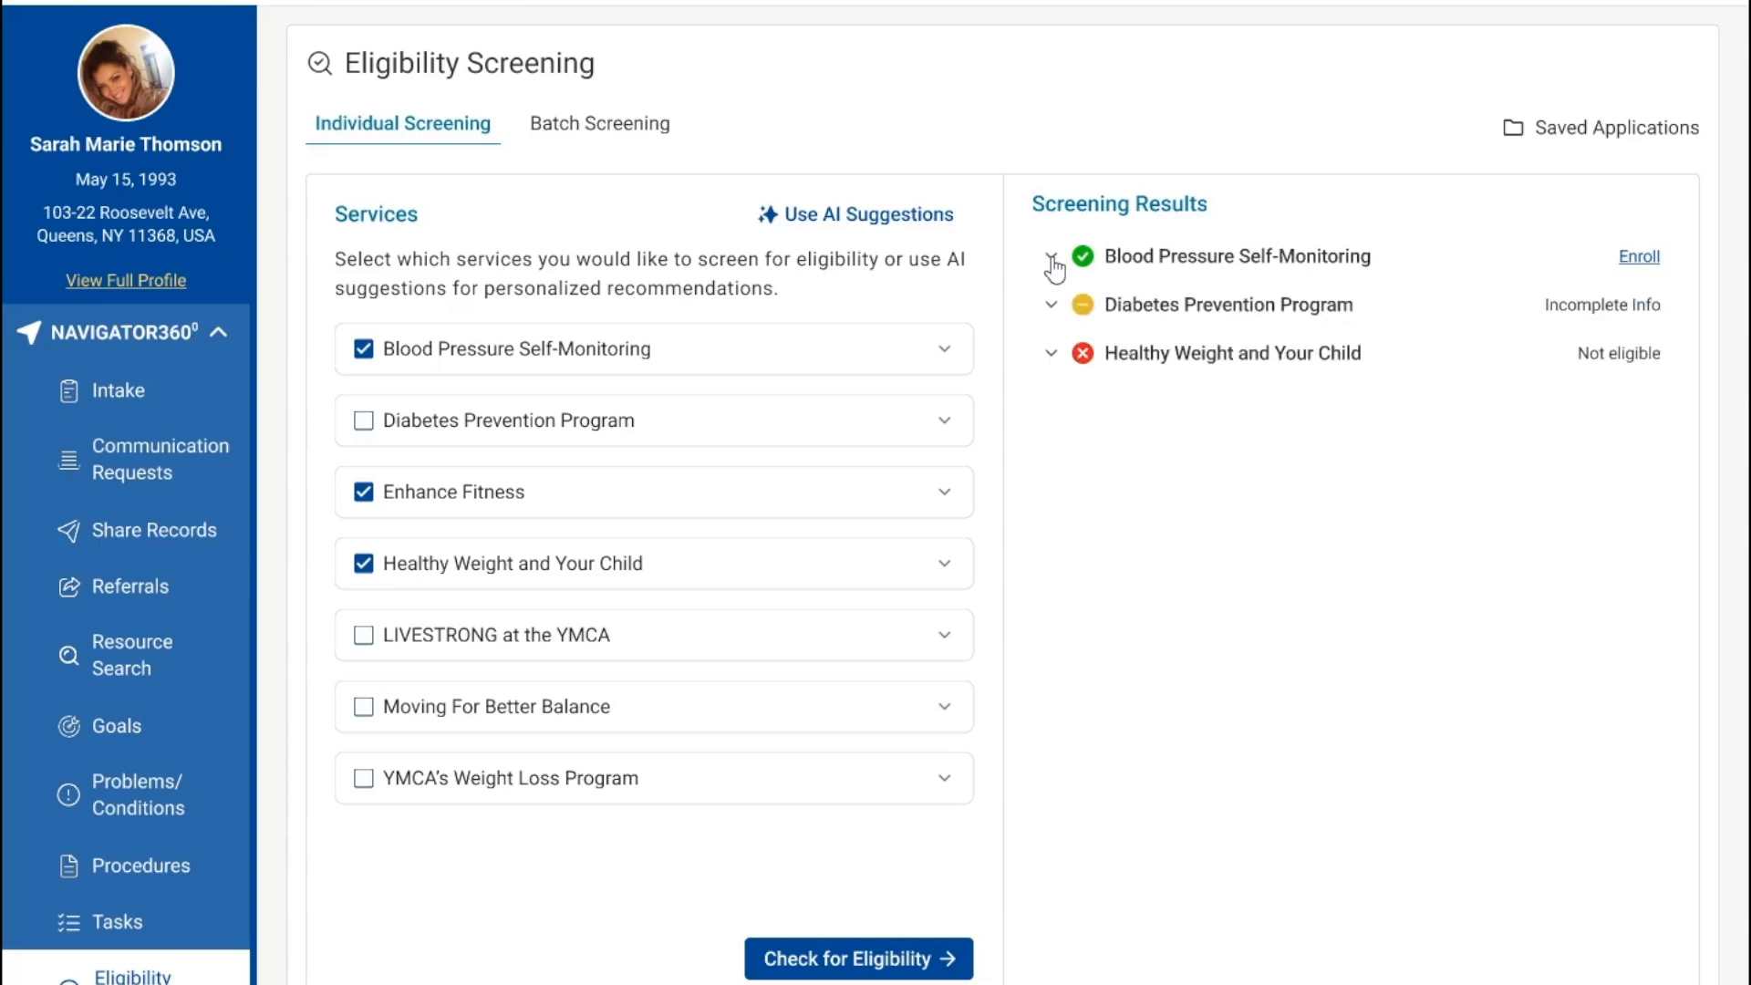
Save hemoglobin A1C 5.9%, fasting glucose 110 mg/dL and 2-hour glucose 178 mg/dL for the Diabetes Prevention Program, and view the Healthy Weight and Your Child result
{"action": "left_click", "coordinate": [1069, 305]}
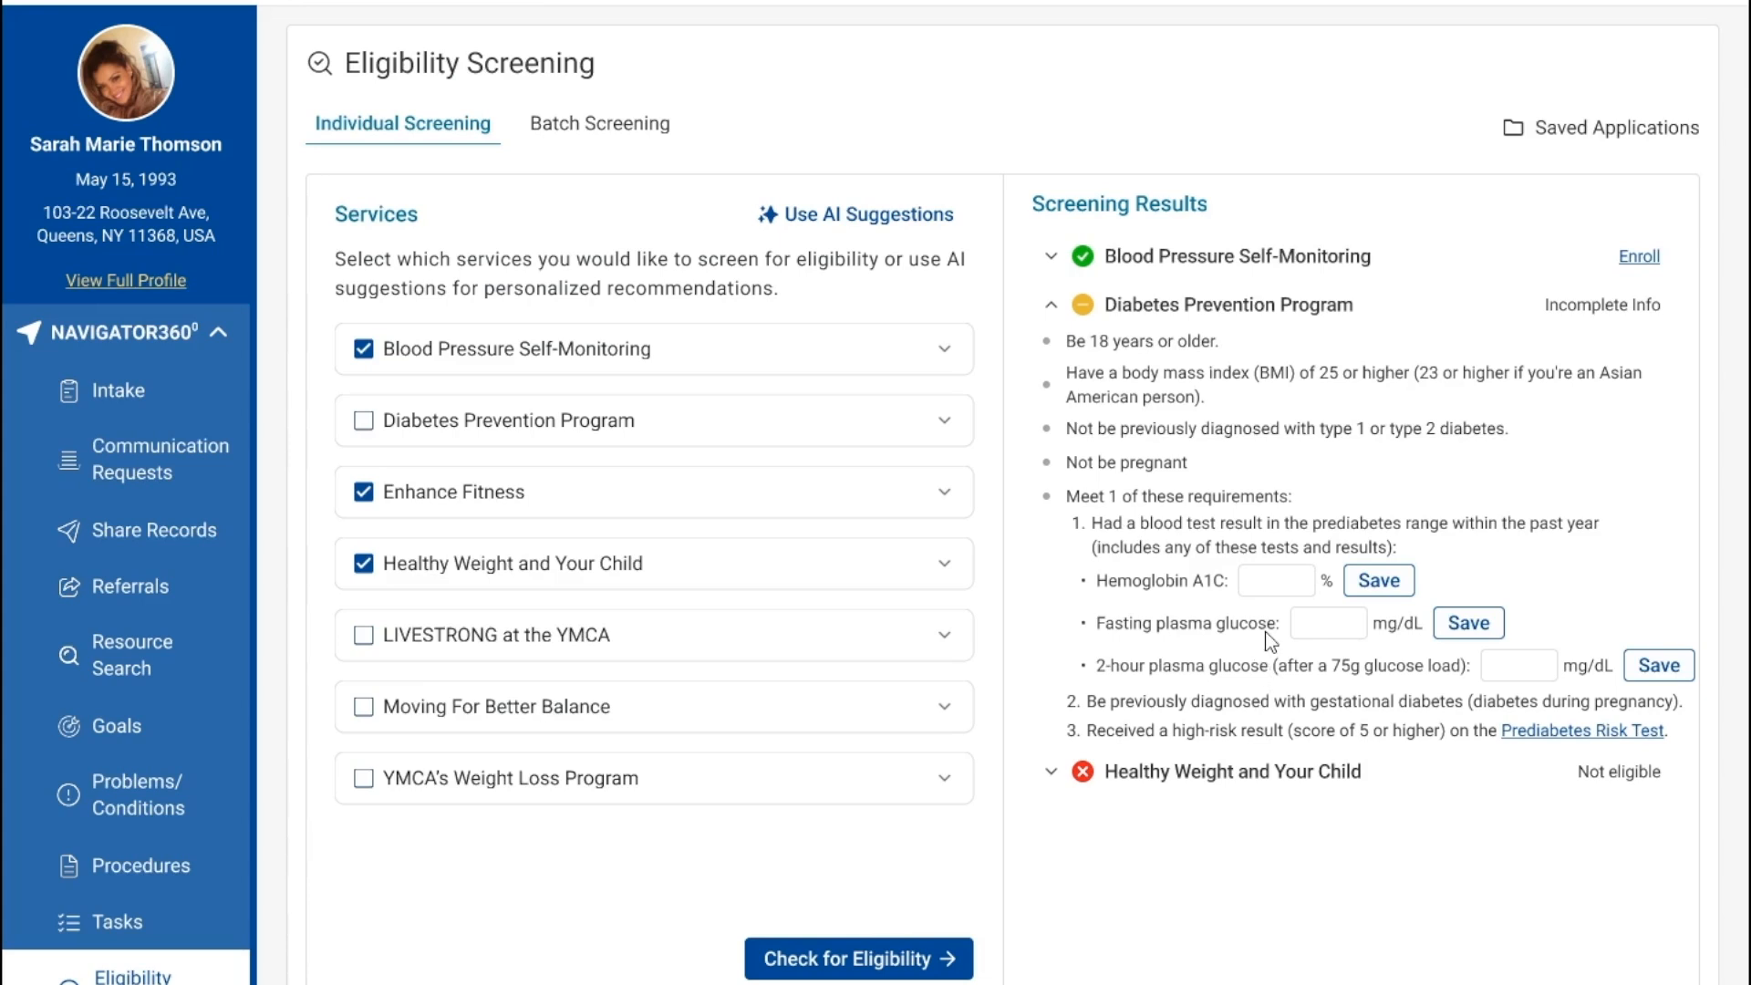
{"action": "left_click", "coordinate": [1263, 586]}
{"action": "left_click", "coordinate": [1368, 586]}
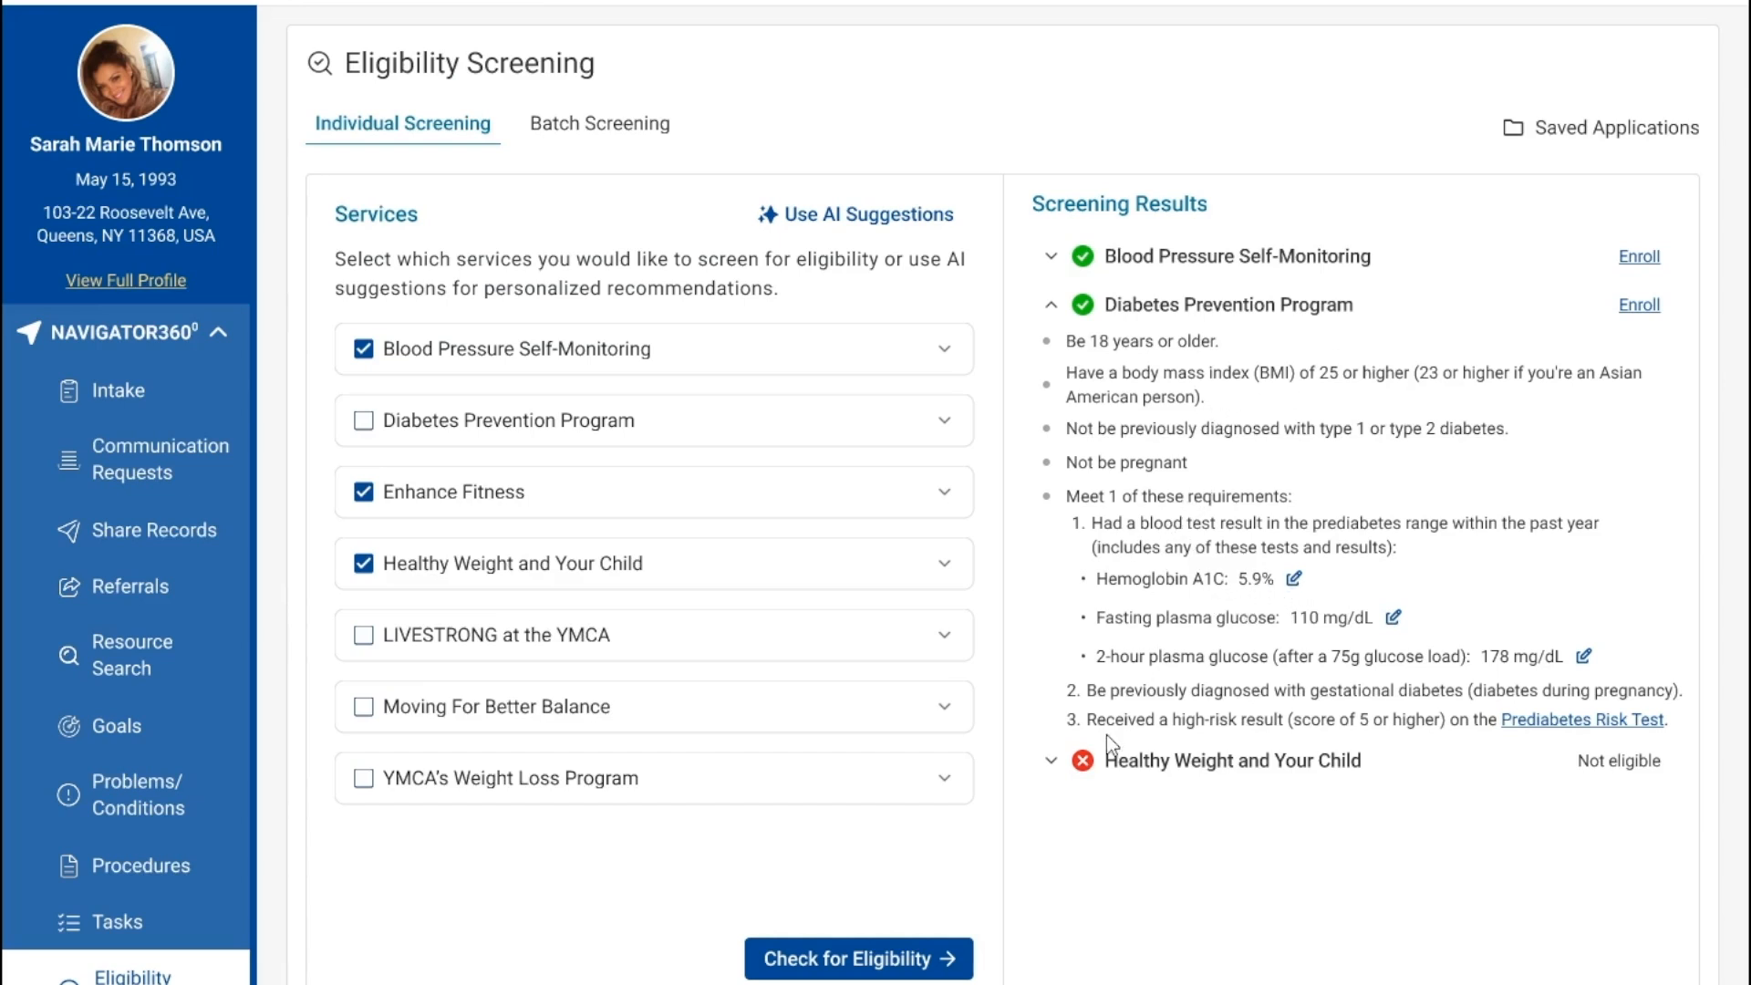
{"action": "left_click", "coordinate": [1046, 760]}
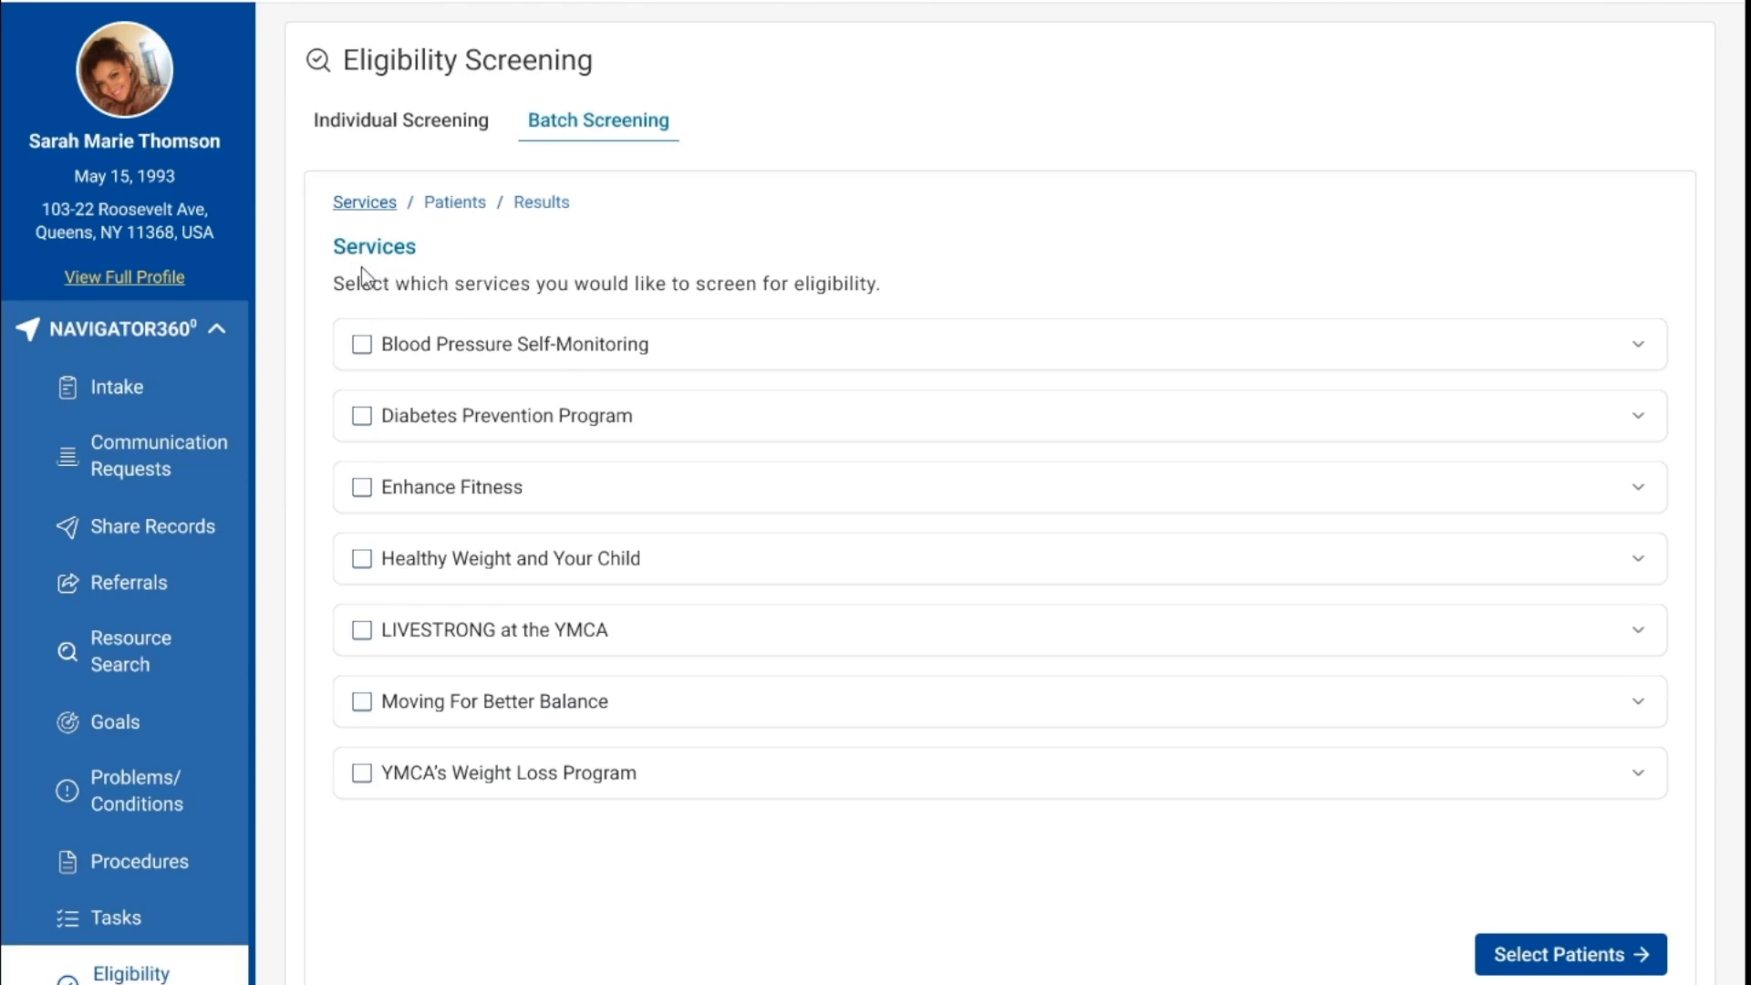
Select Blood Pressure Self-Monitoring, Diabetes Prevention Program, and Healthy Weight and Your Child as the batch screening services
{"action": "left_click", "coordinate": [362, 345]}
{"action": "left_click", "coordinate": [363, 419]}
{"action": "left_click", "coordinate": [363, 561]}
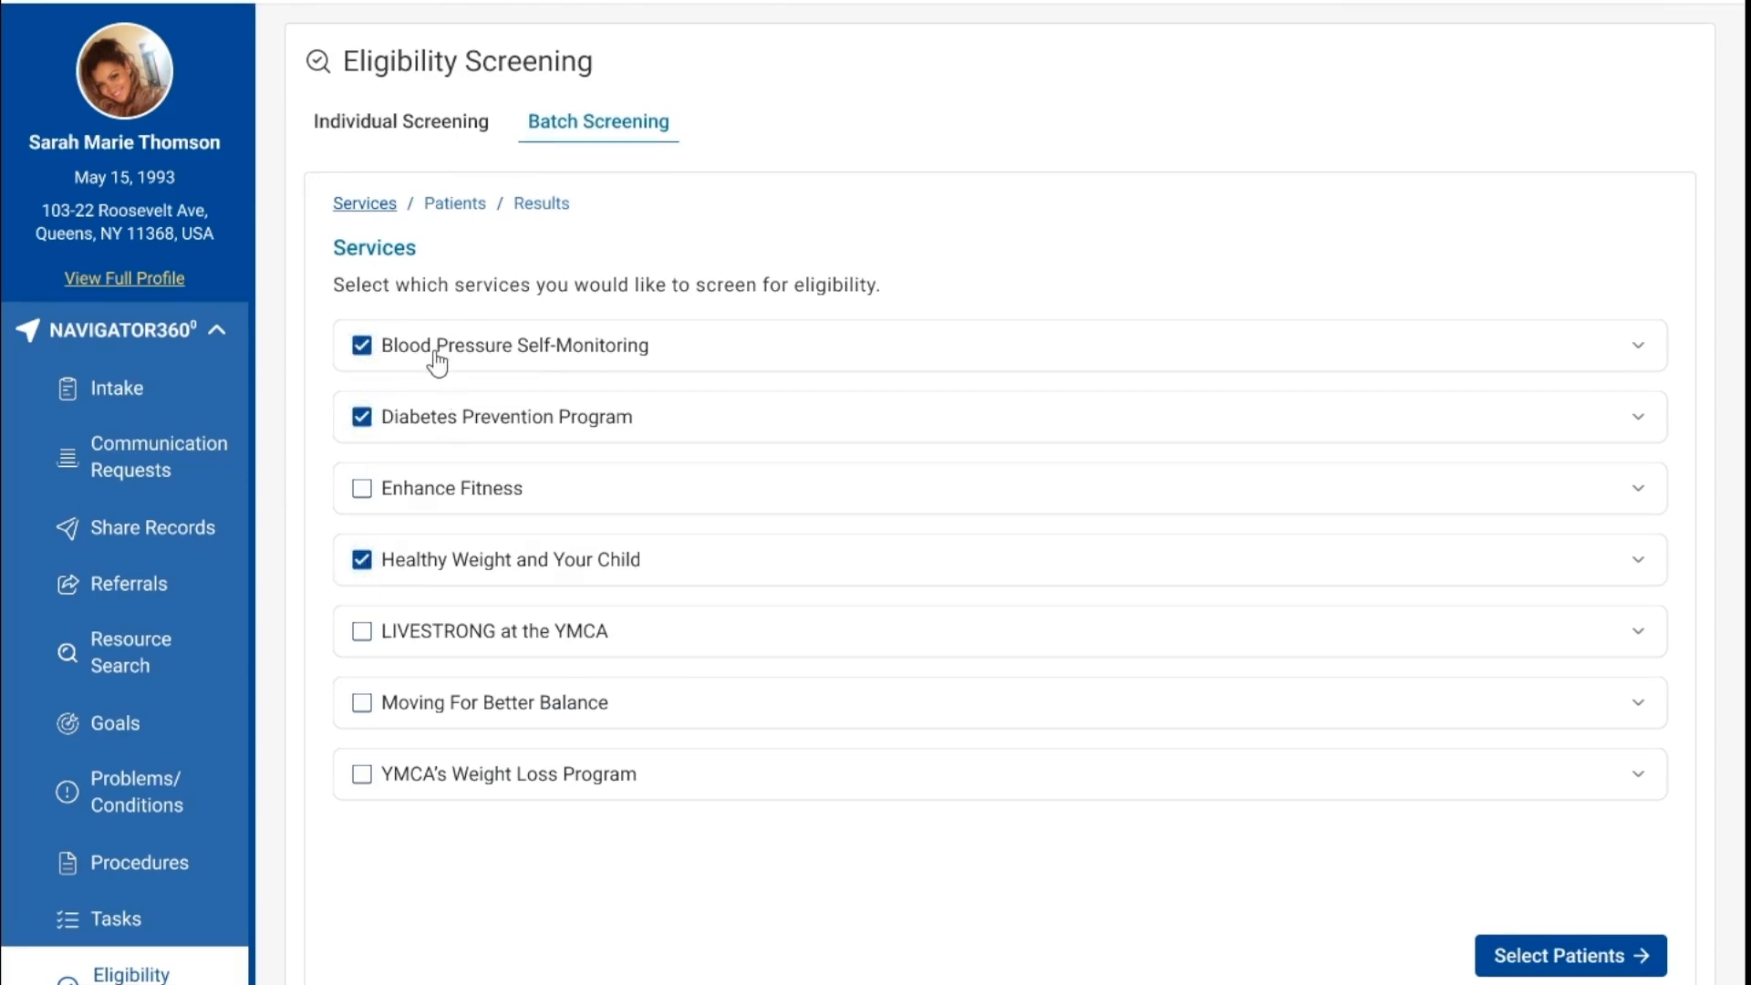
Review the eligibility criteria of Blood Pressure Self-Monitoring in the batch services list and collapse them again
{"action": "left_click", "coordinate": [530, 353]}
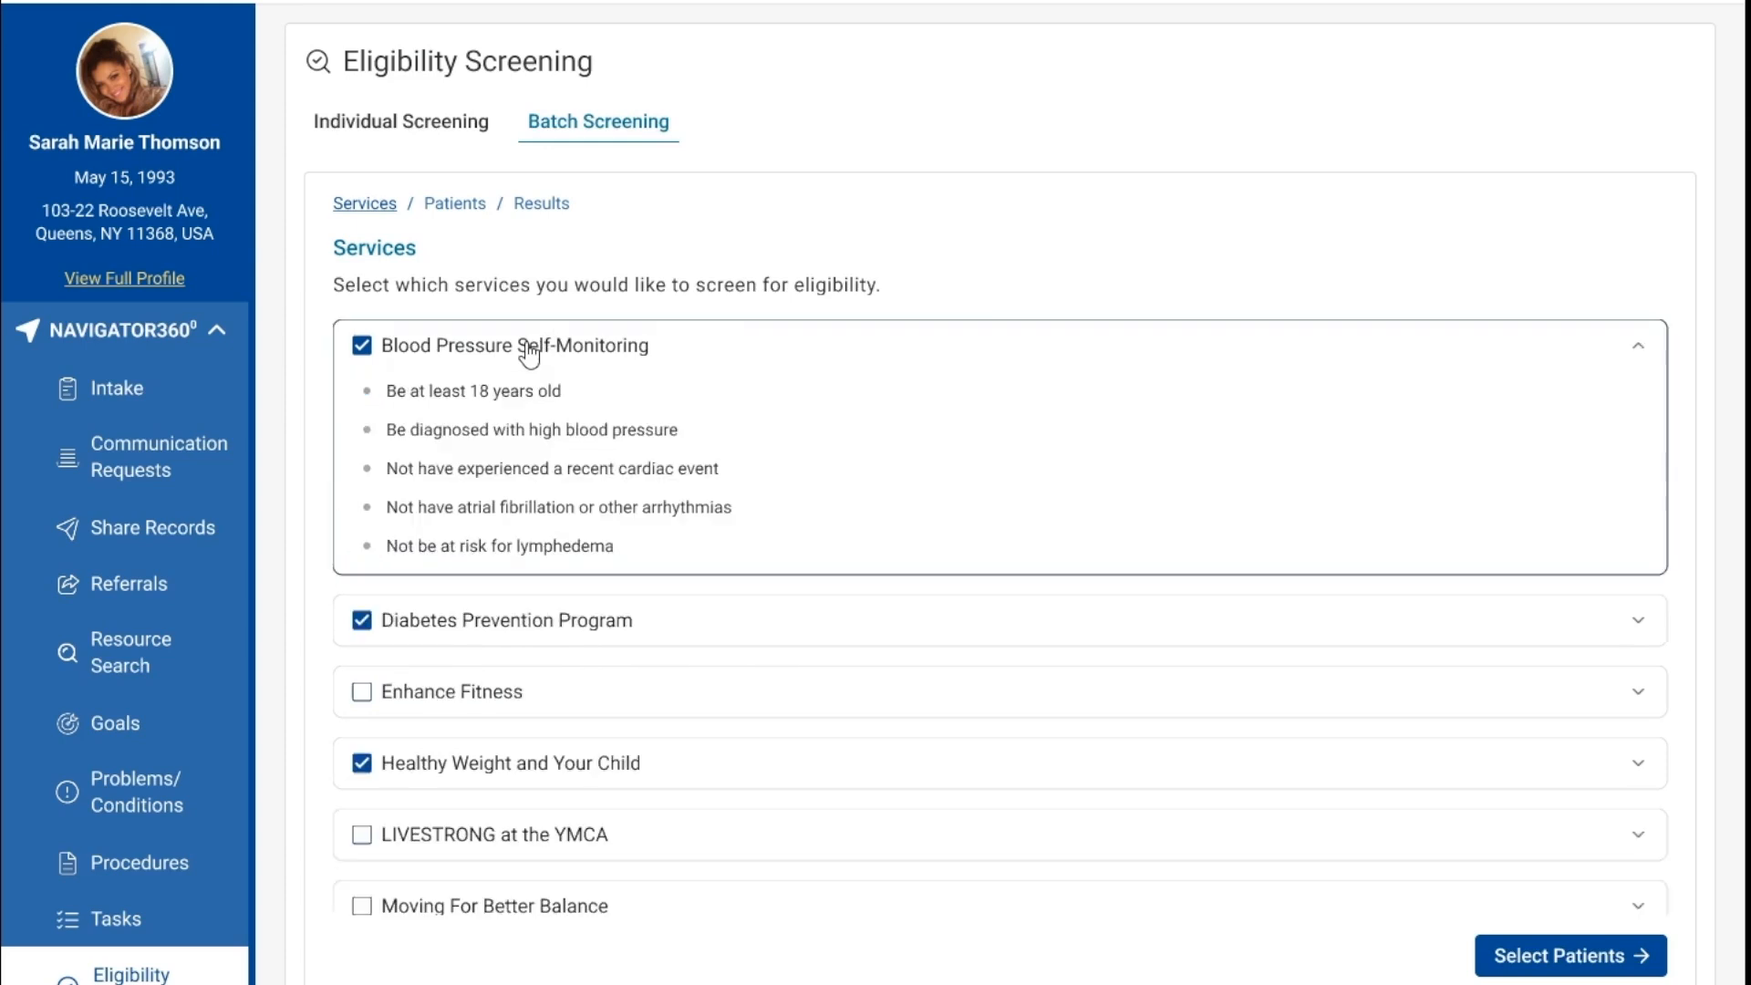
{"action": "left_click", "coordinate": [501, 350]}
{"action": "left_click", "coordinate": [506, 332]}
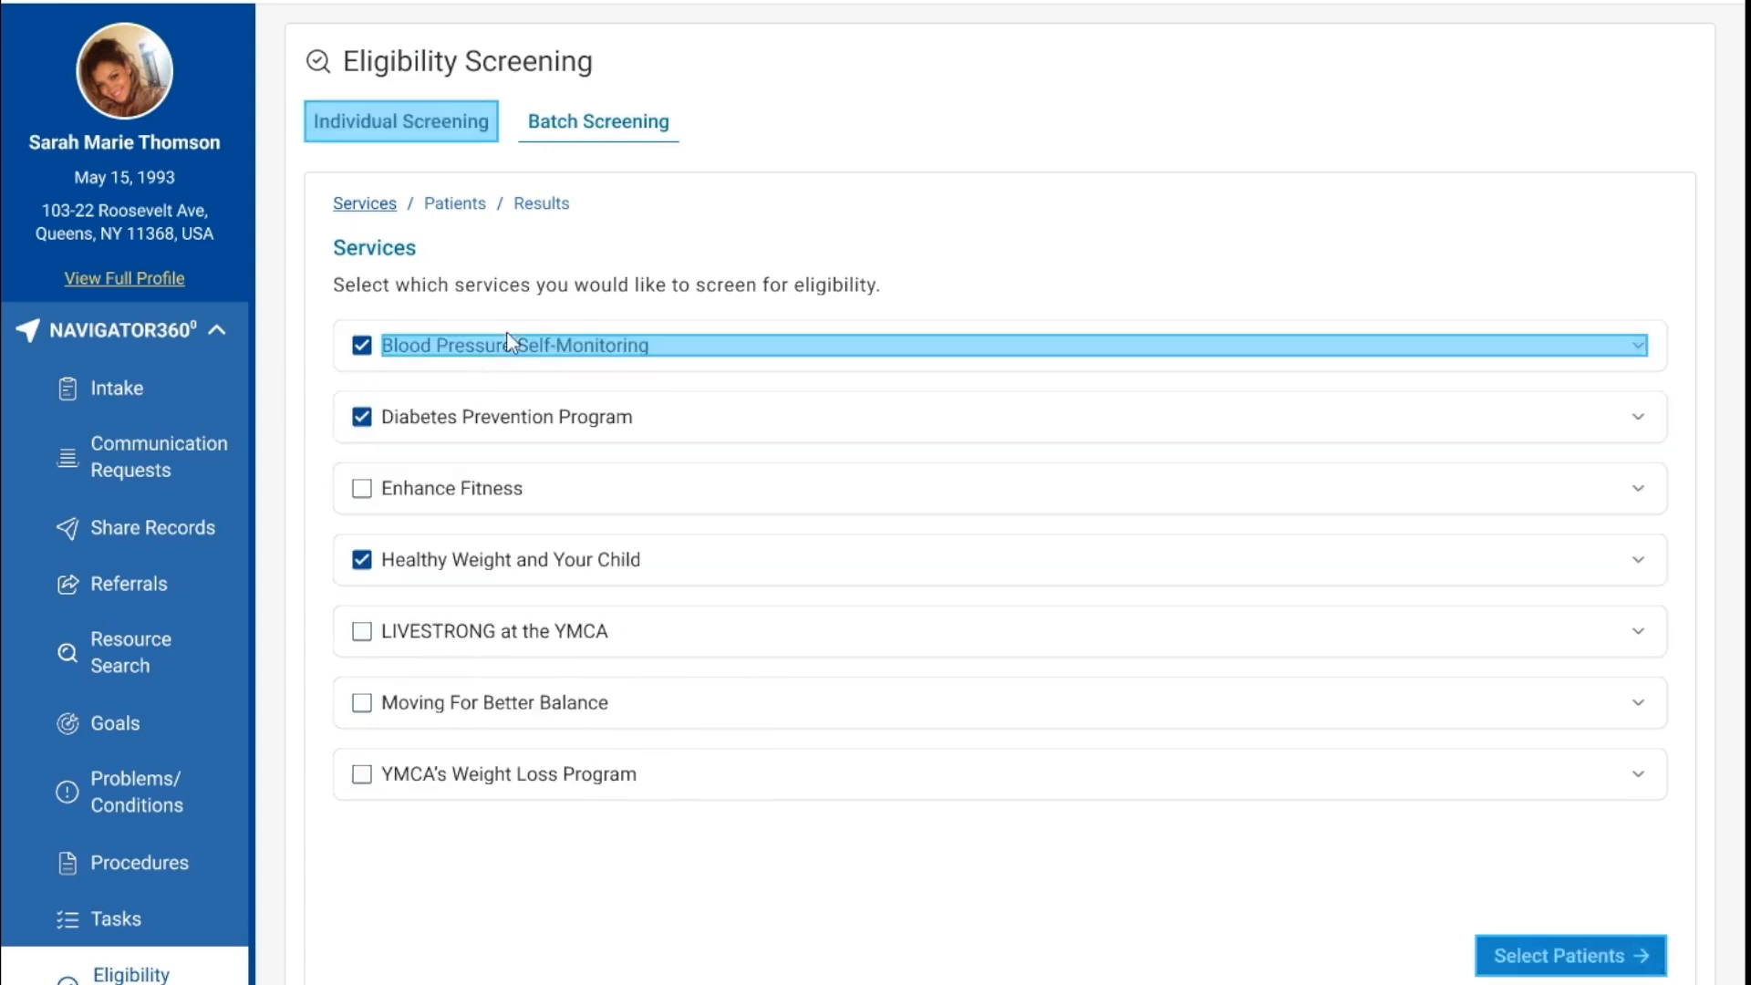
{"action": "left_click", "coordinate": [536, 355]}
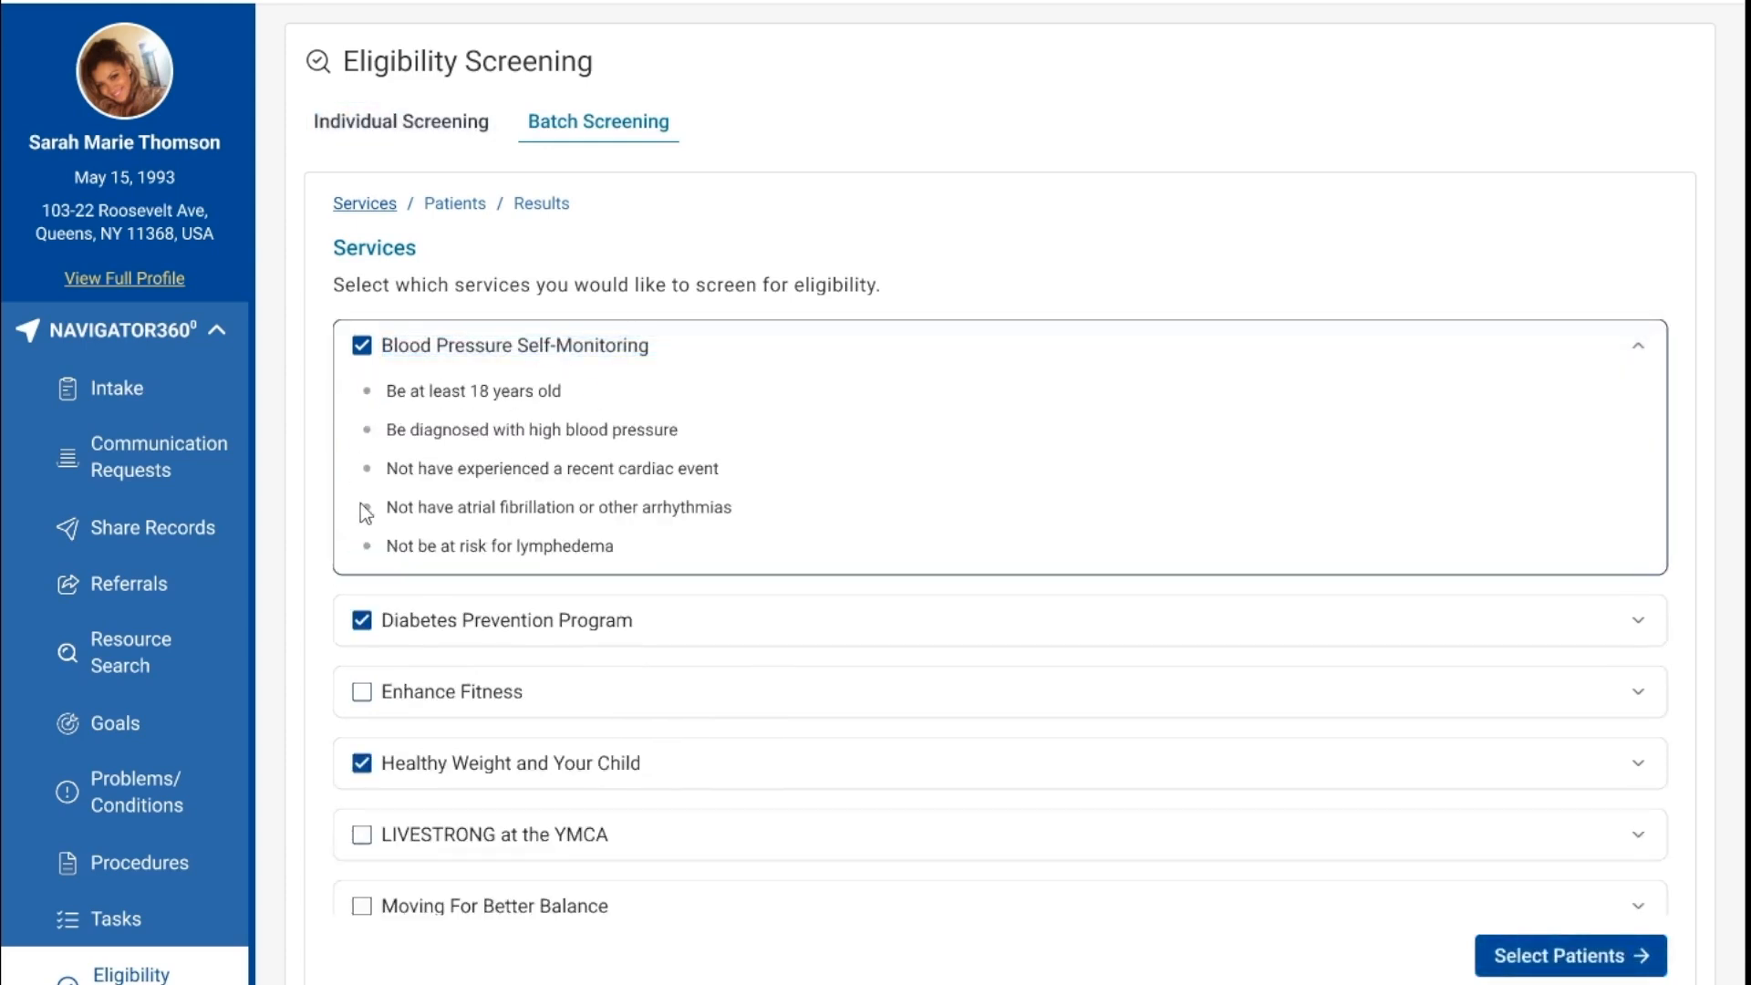
{"action": "left_click", "coordinate": [530, 351]}
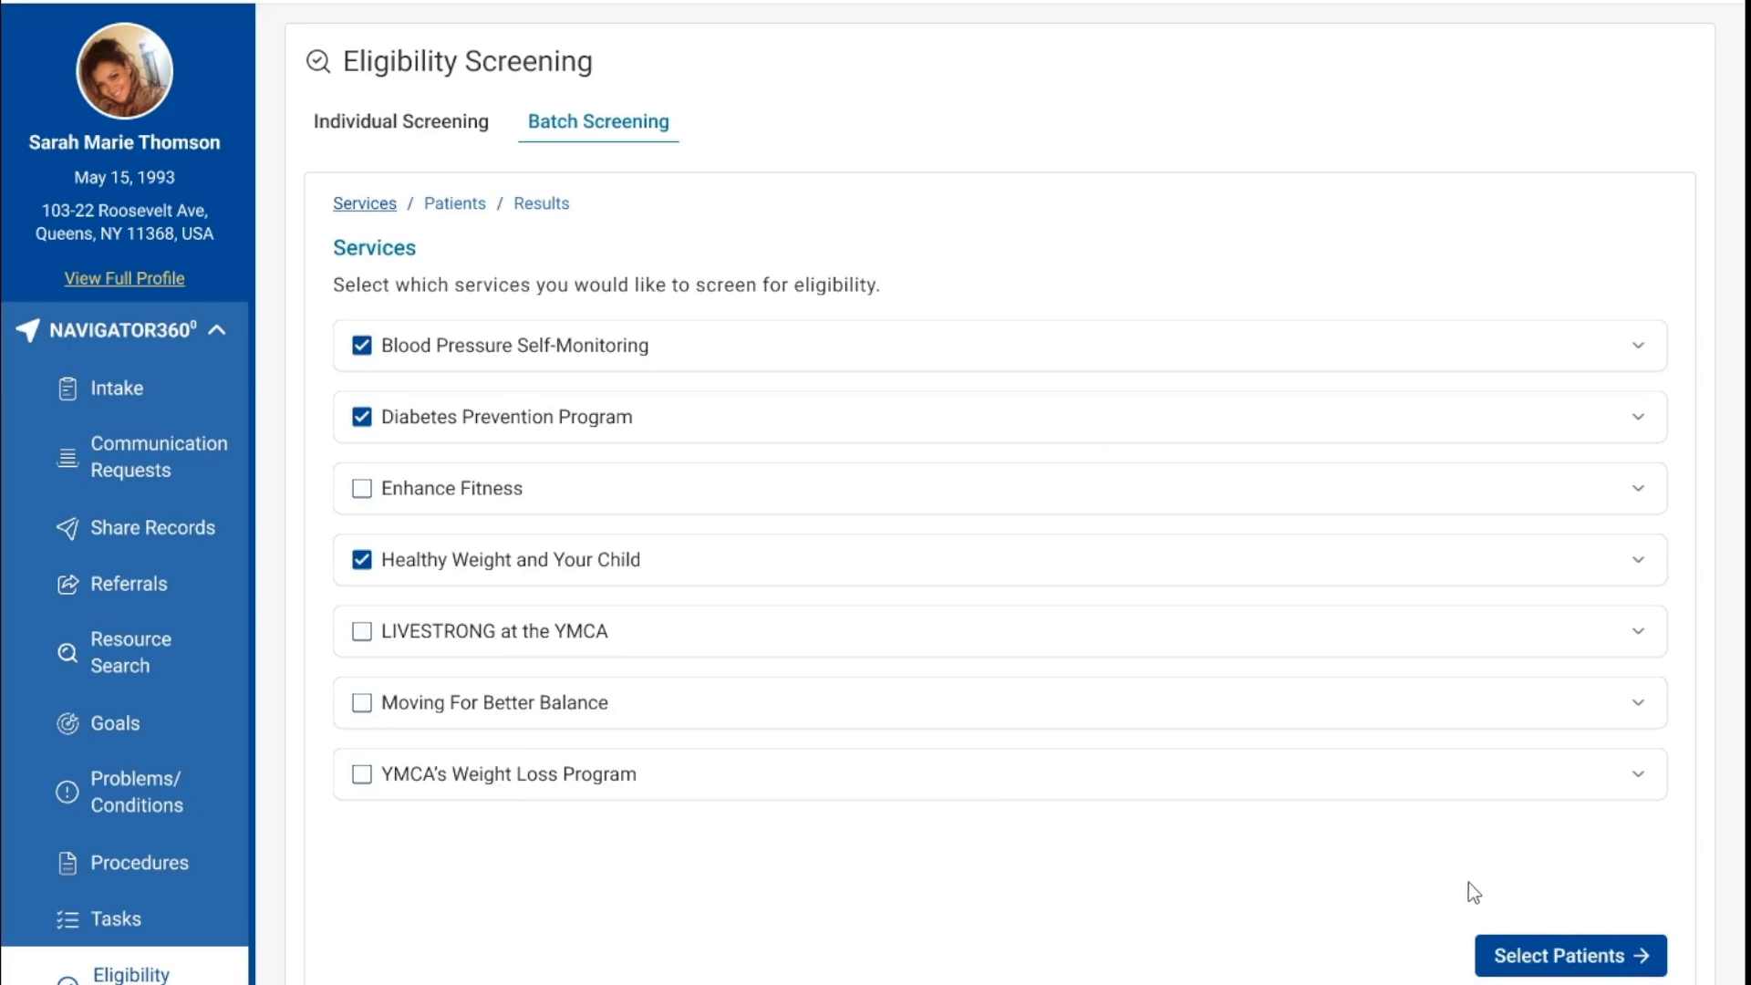
Proceed to patient selection for the batch screening and look through the patient list
{"action": "left_click", "coordinate": [1605, 965]}
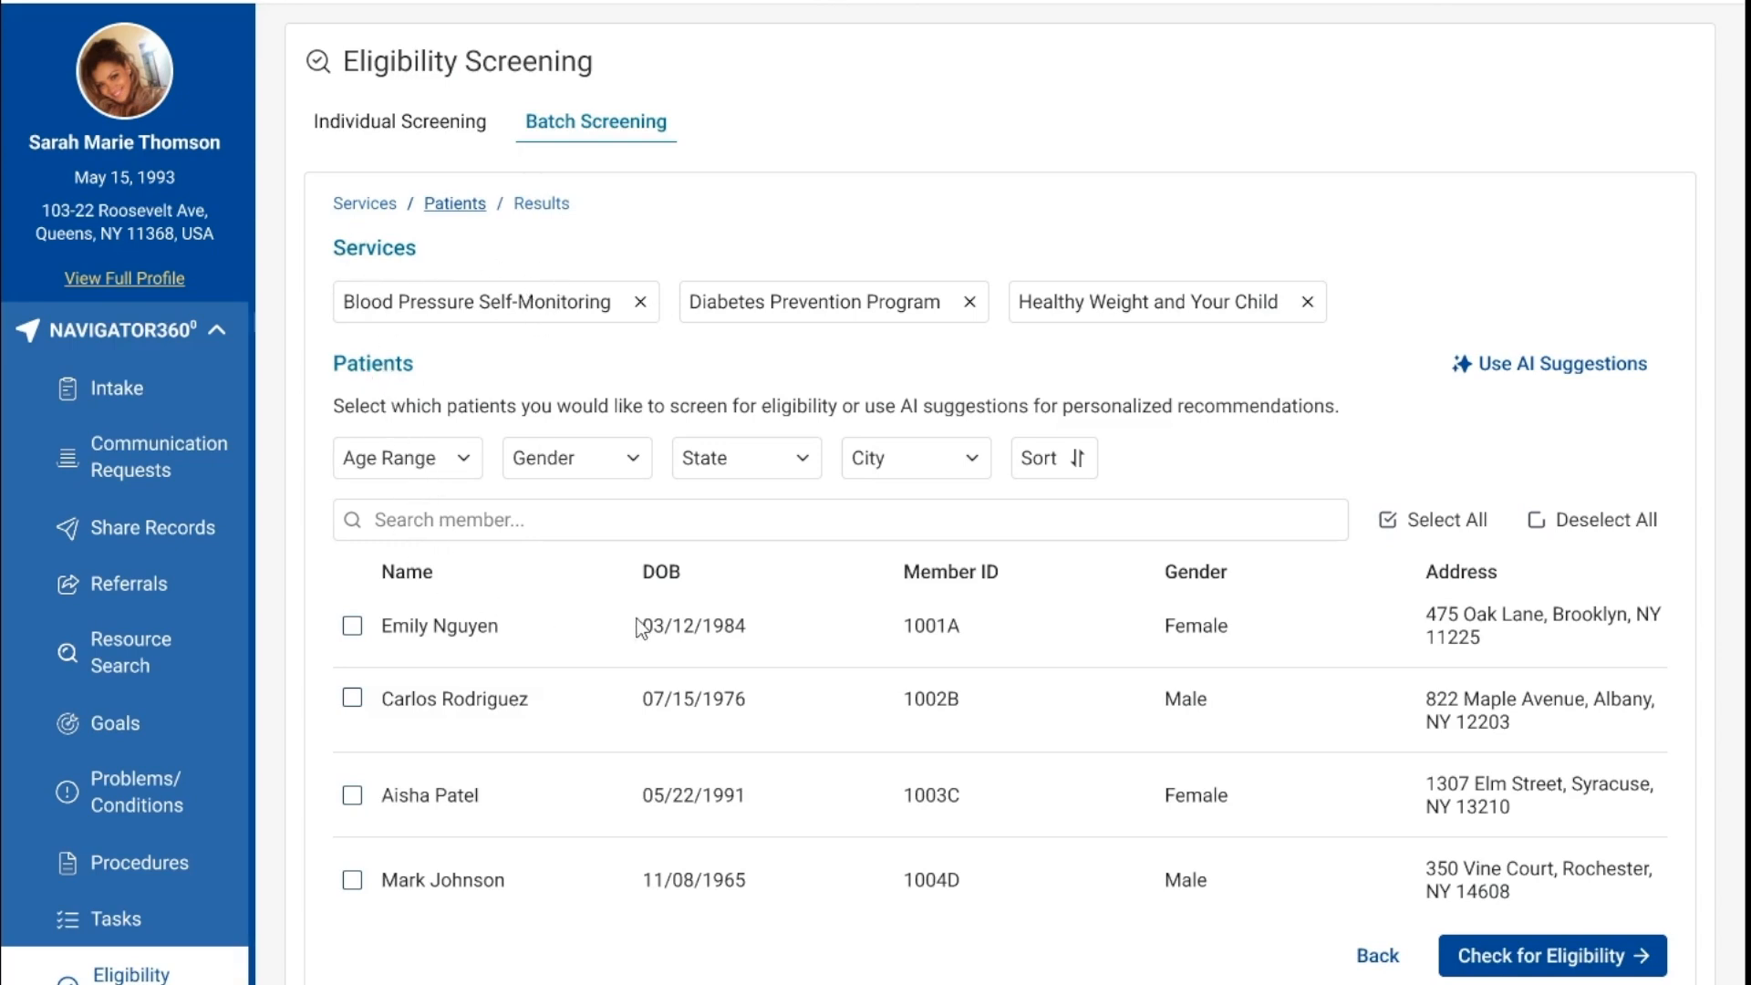
{"action": "scroll", "coordinate": [739, 675], "scroll_direction": "down", "scroll_amount": 5}
{"action": "scroll", "coordinate": [833, 688], "scroll_direction": "up", "scroll_amount": 5}
Select the first six patients in the list and run the batch eligibility check for them
{"action": "left_click", "coordinate": [352, 626]}
{"action": "left_click", "coordinate": [352, 699]}
{"action": "left_click", "coordinate": [352, 795]}
{"action": "scroll", "coordinate": [410, 808], "scroll_direction": "down", "scroll_amount": 1}
{"action": "left_click", "coordinate": [352, 757]}
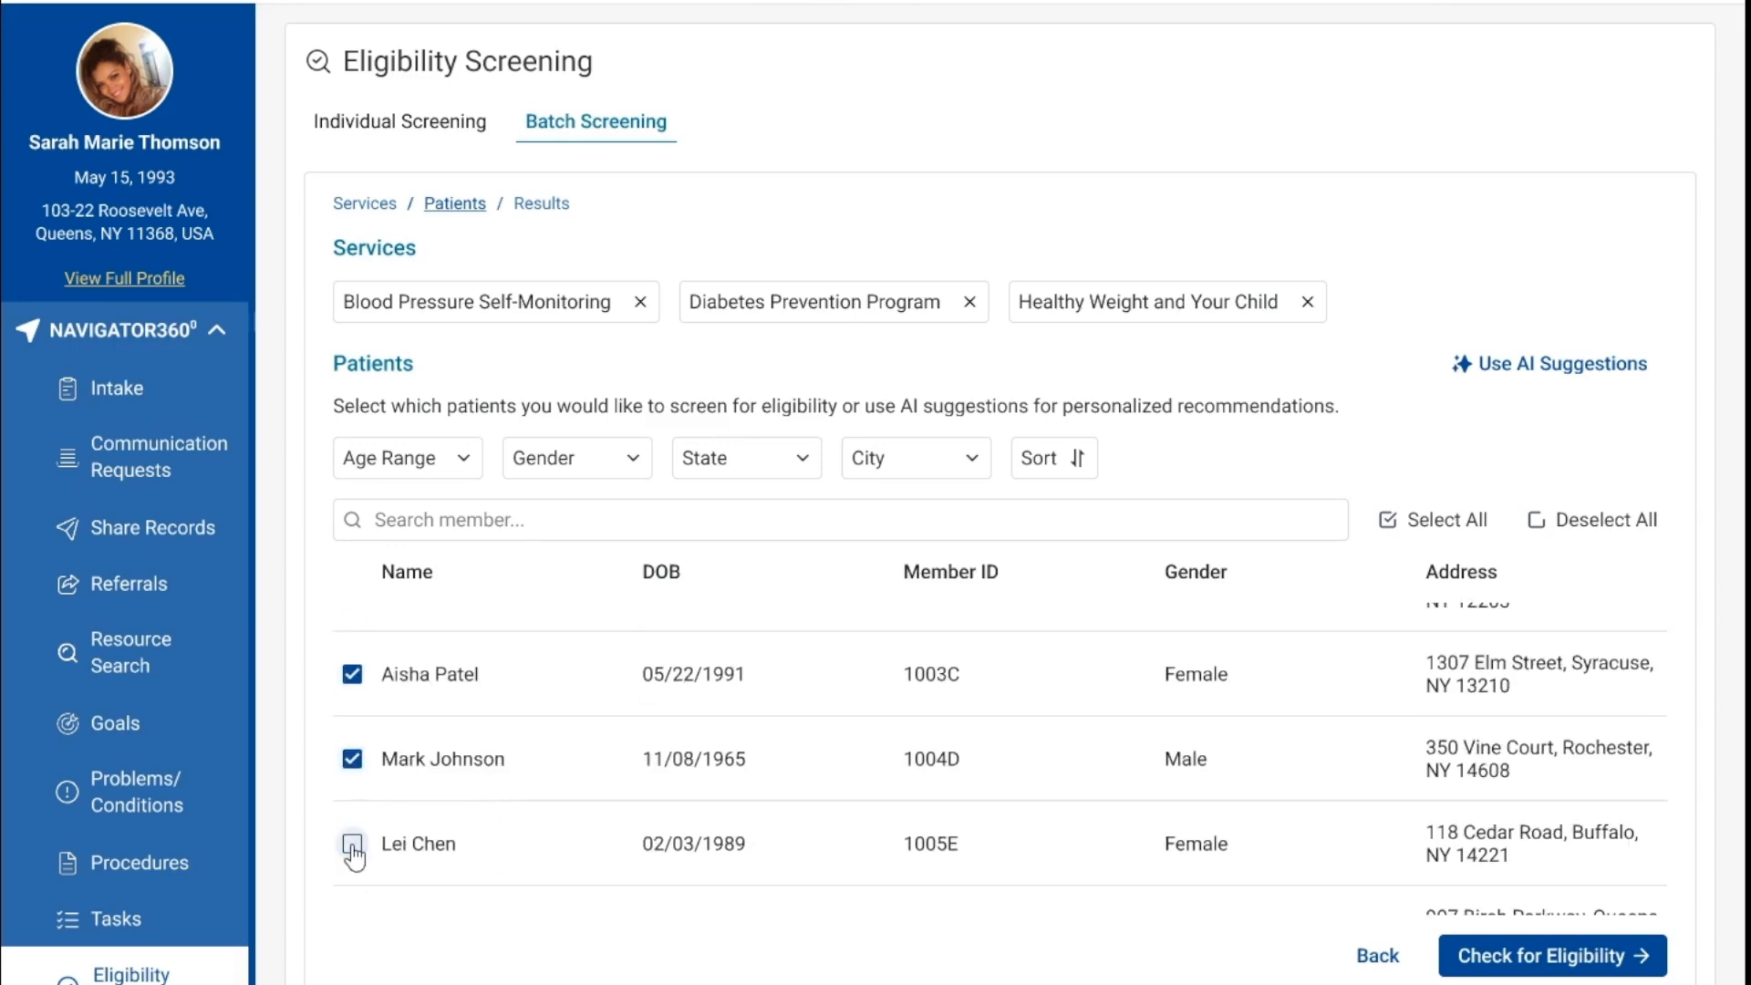
{"action": "left_click", "coordinate": [352, 840]}
{"action": "scroll", "coordinate": [356, 830], "scroll_direction": "down", "scroll_amount": 1}
{"action": "left_click", "coordinate": [352, 807]}
{"action": "scroll", "coordinate": [814, 775], "scroll_direction": "up", "scroll_amount": 2}
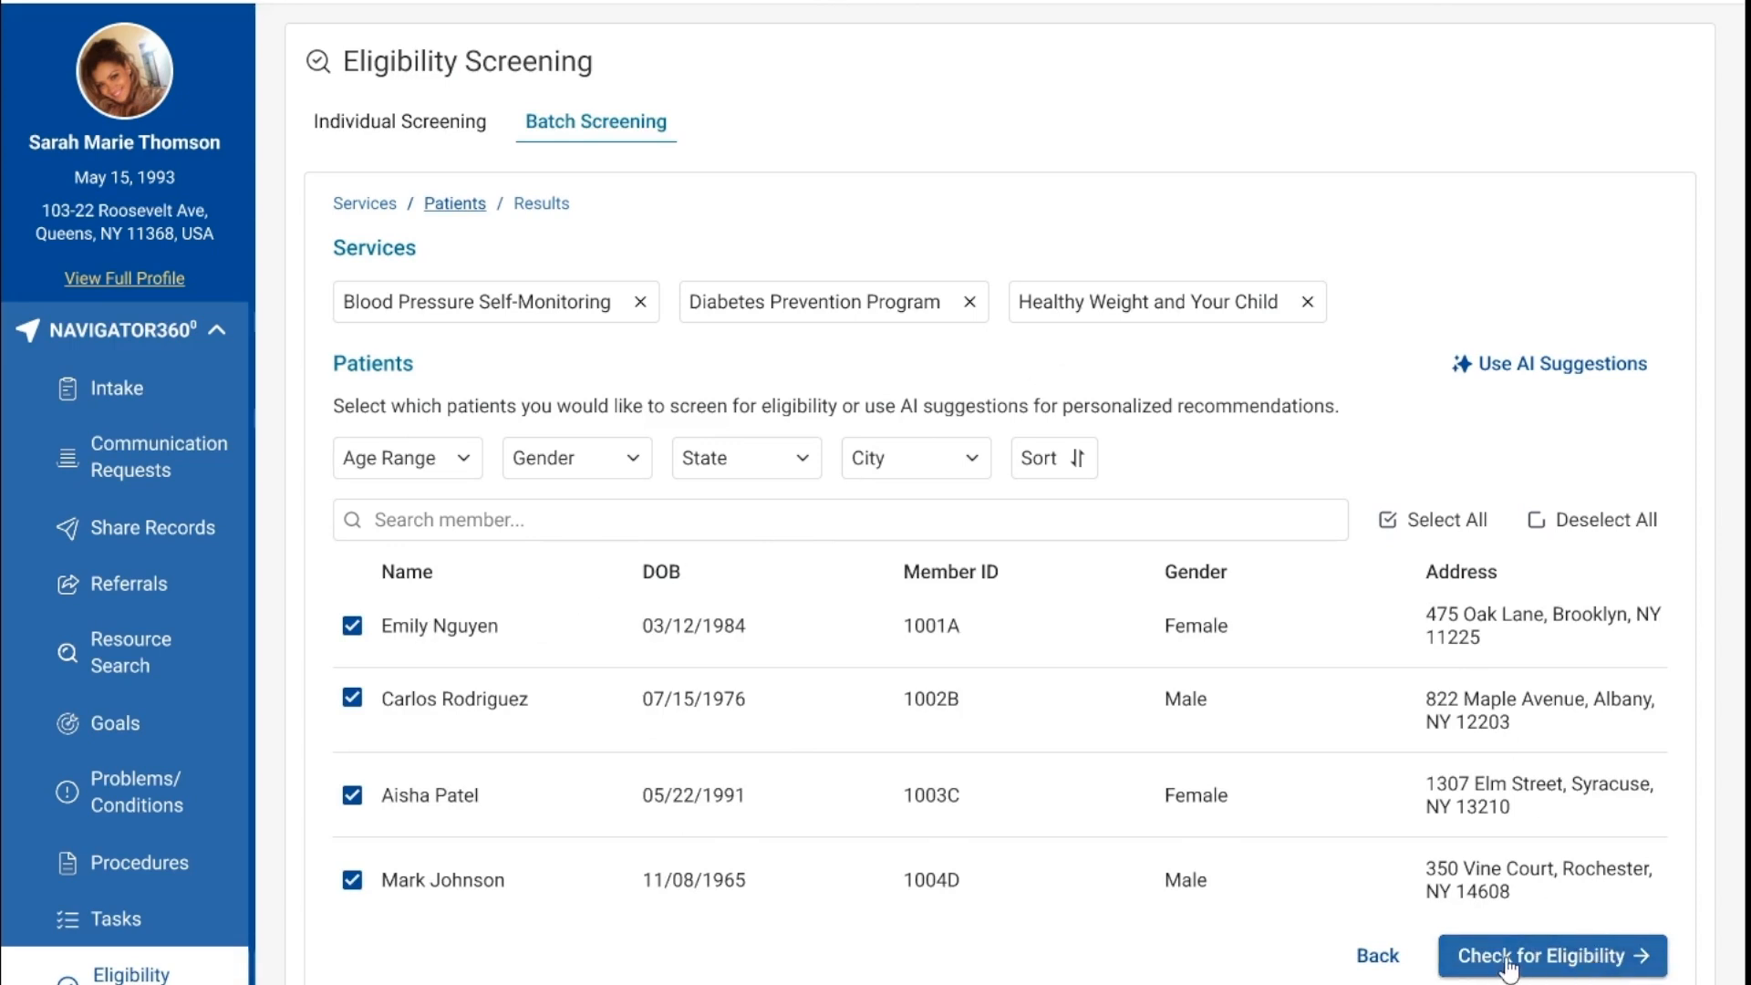
{"action": "left_click", "coordinate": [1596, 965]}
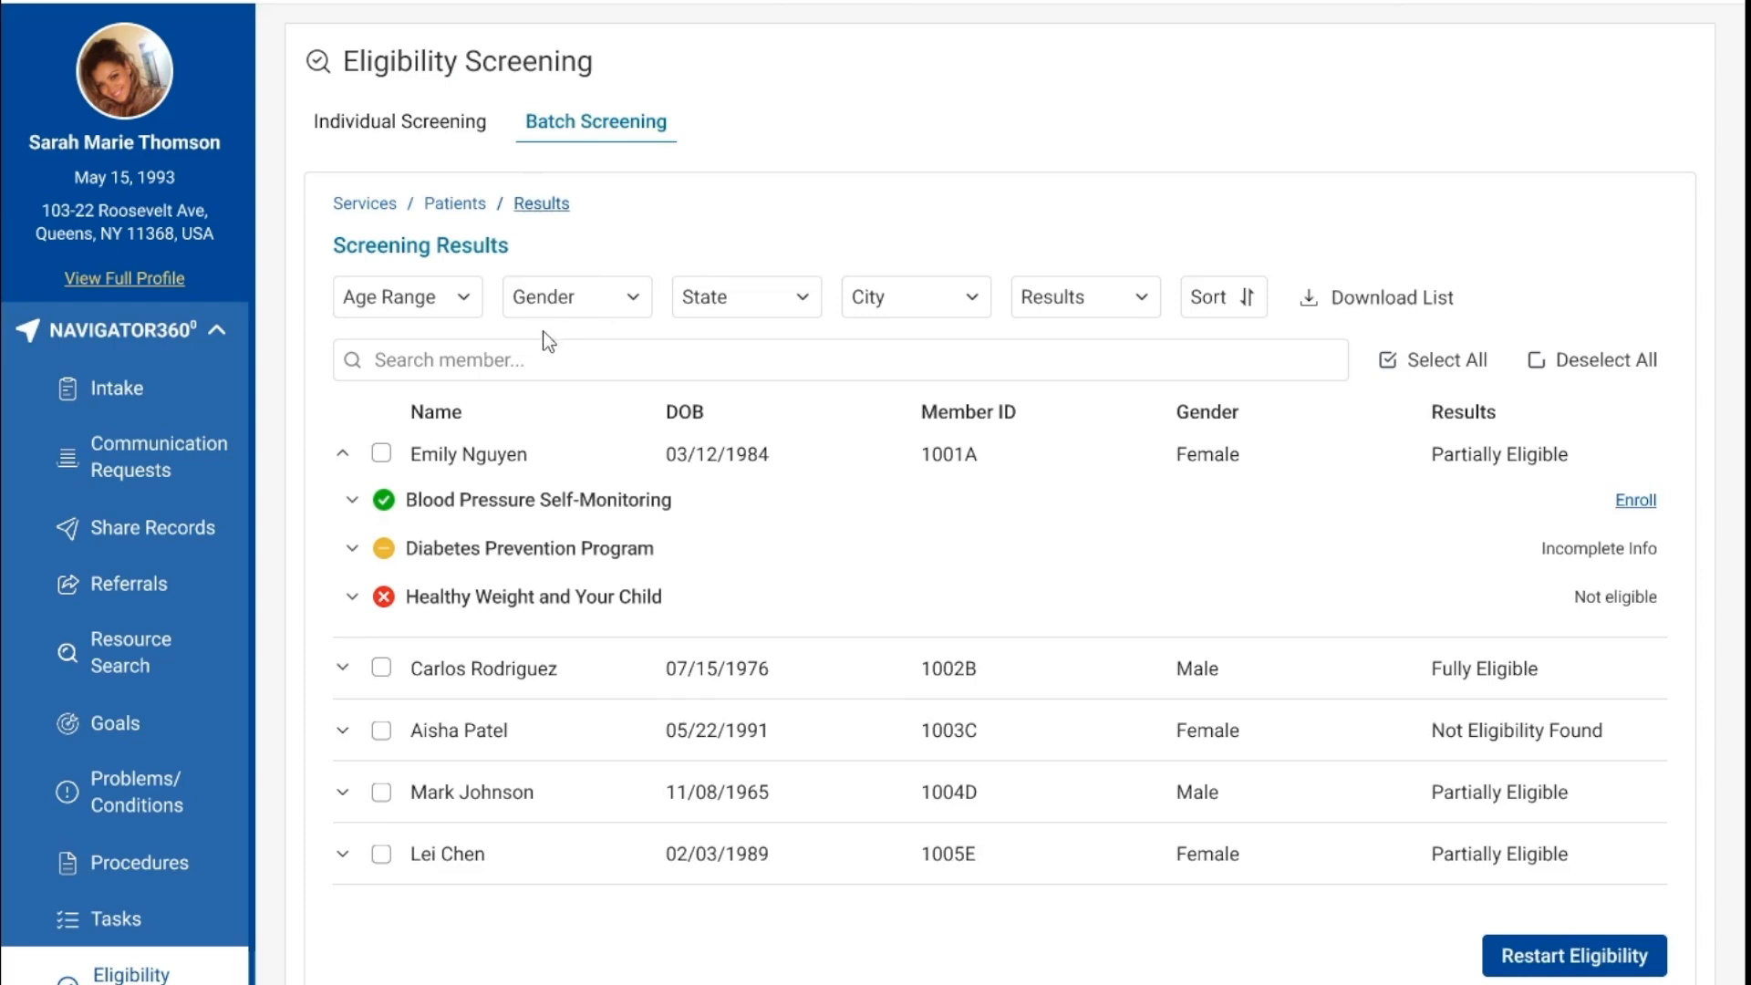